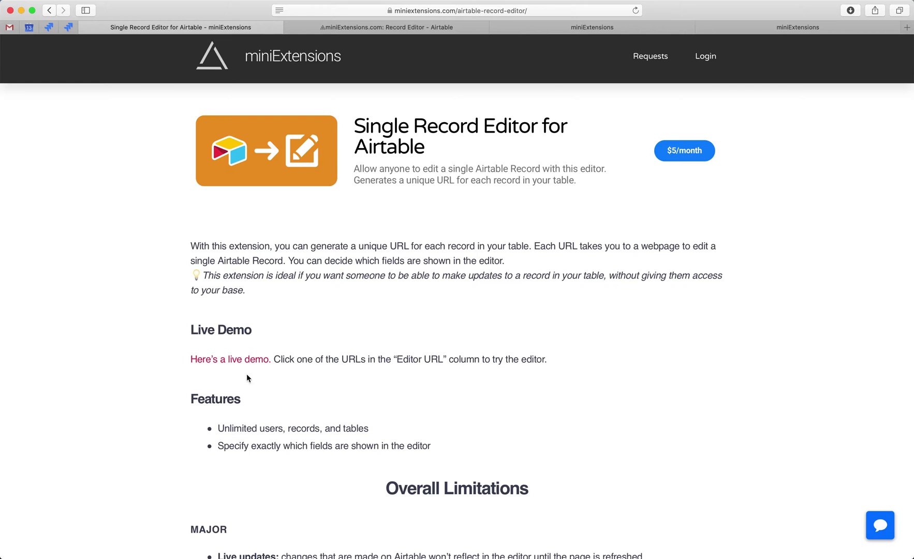
Step: Switch to the Airtable demo base listing three records with Editor URL links
left_click(422, 26)
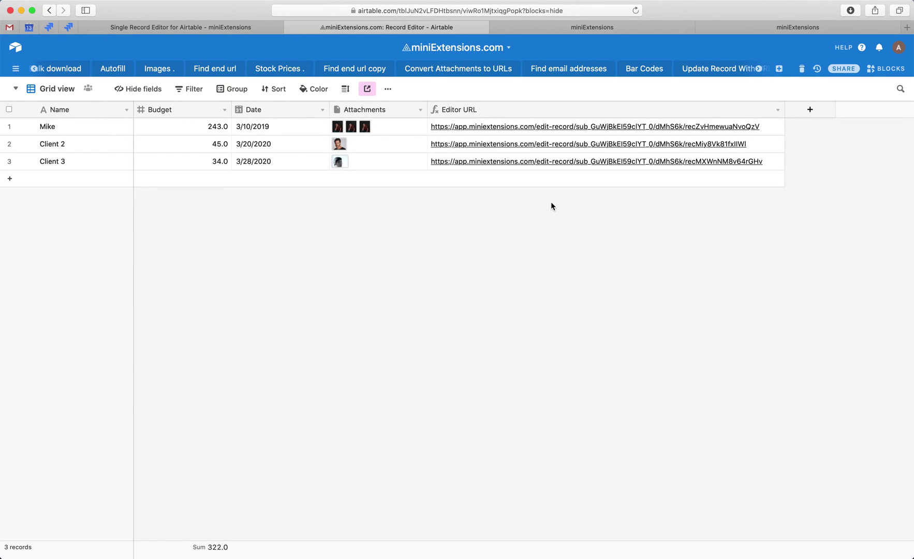
double_click(528, 109)
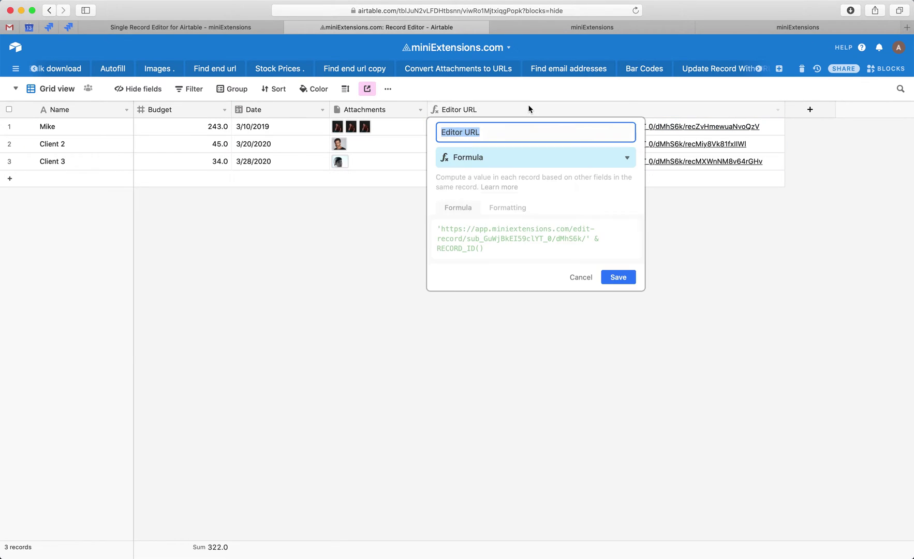
triple_click(507, 251)
left_click(576, 278)
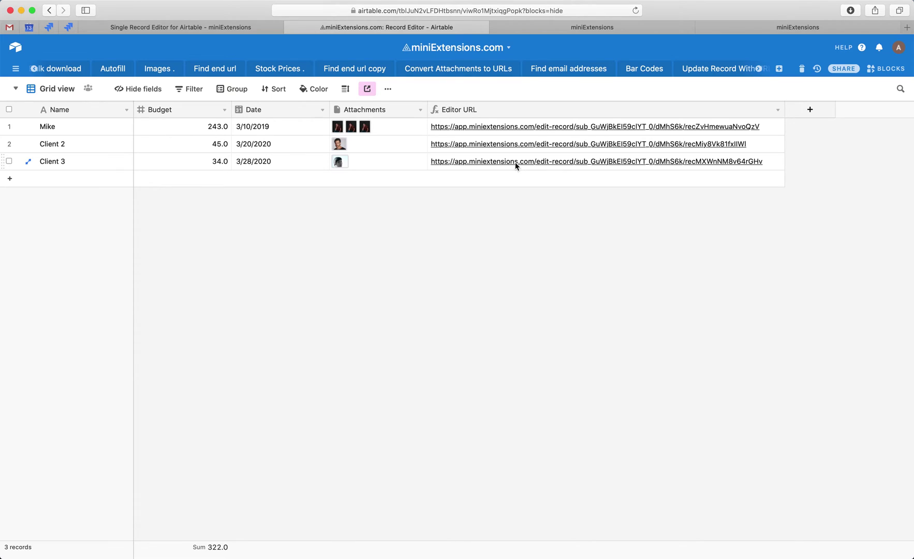
left_click(473, 145)
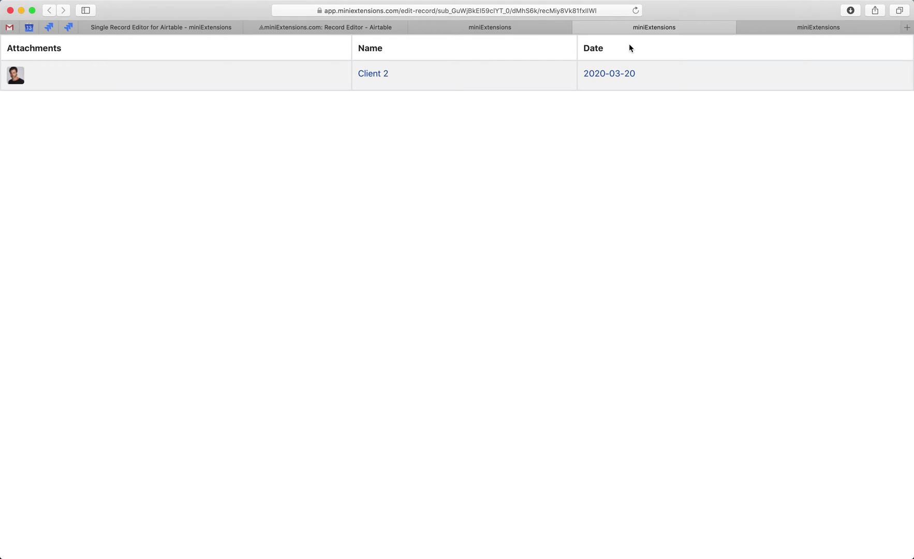
Step: Replace the Client 2 record's name with a new first name and save it
left_click(403, 79)
triple_click(422, 275)
type("Inbal")
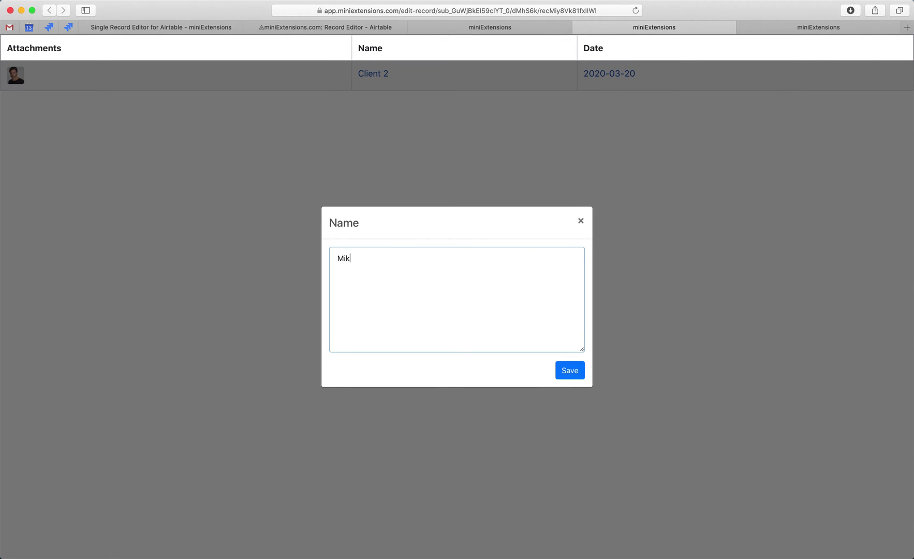
left_click(568, 373)
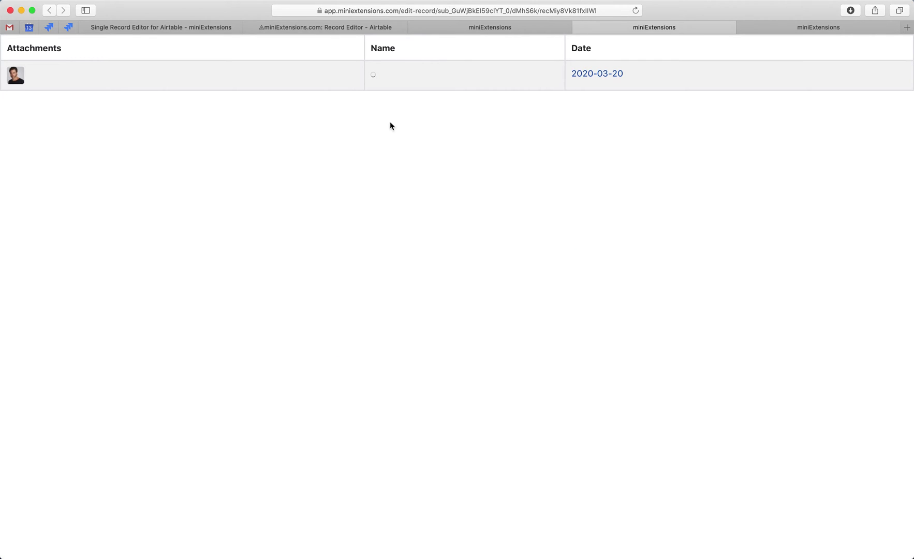
Step: Change the record's date from 2020-03-20 to 2020-04-20 and save it
left_click(585, 83)
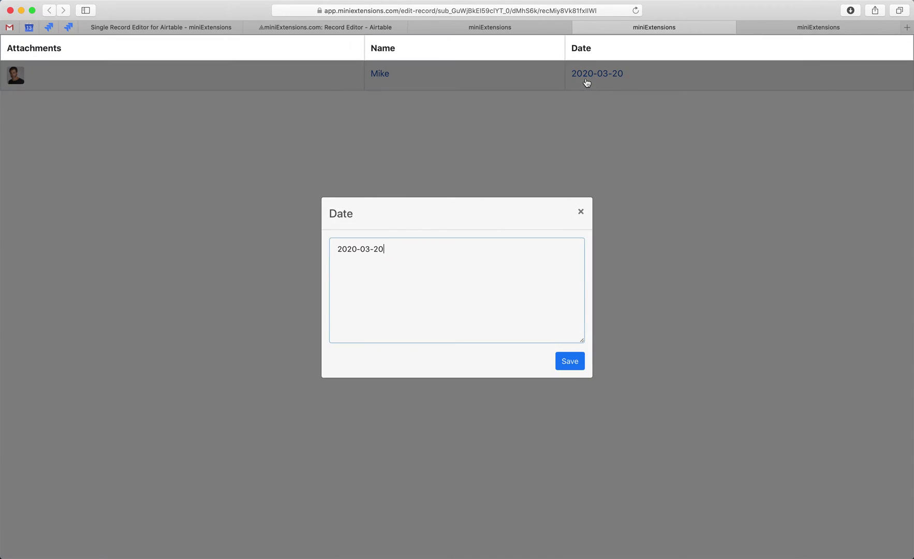
left_click(371, 258)
key("BackSpace")
type("4")
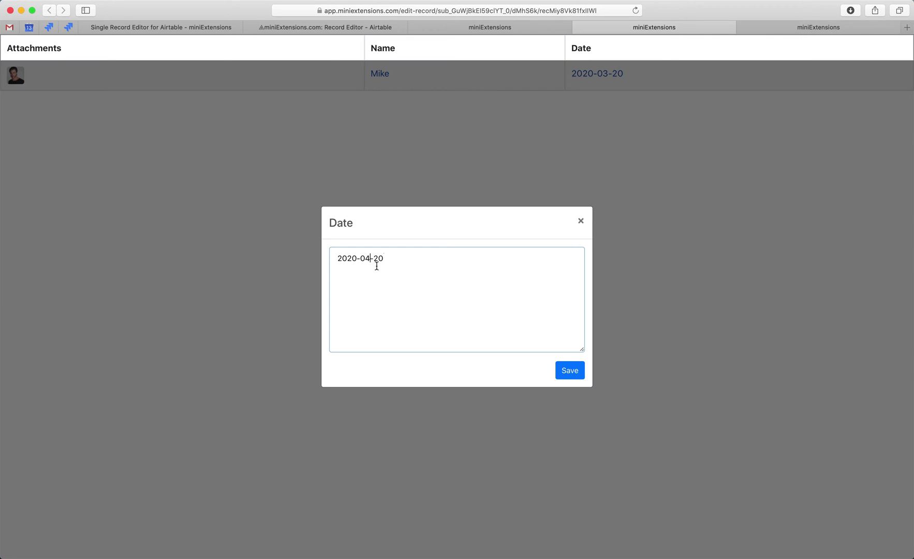
left_click(572, 371)
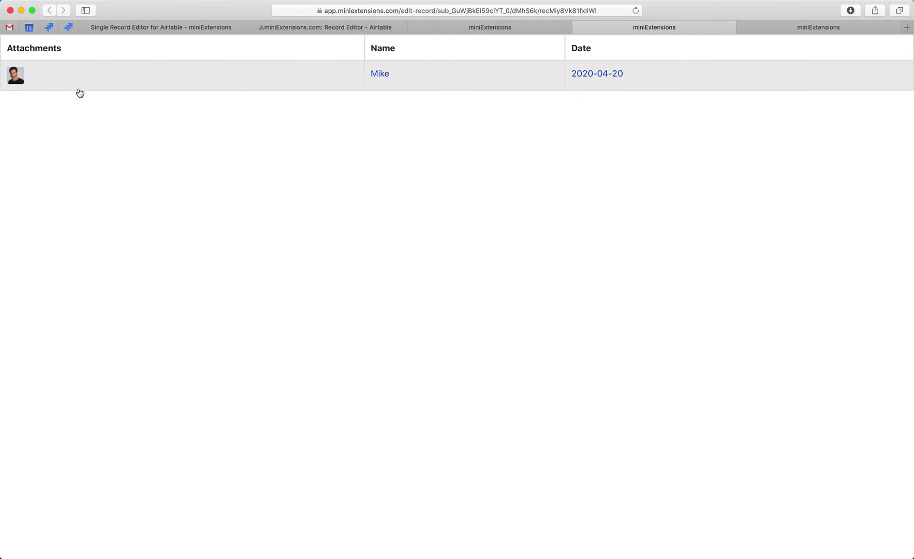
left_click(49, 74)
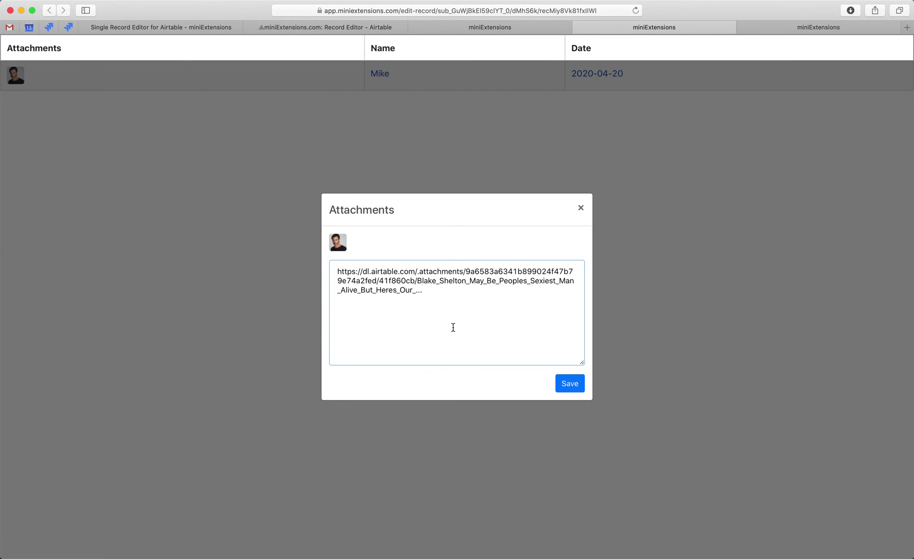
Step: Paste a second copy of the attachment URL after a comma and save both photos
key("super+a")
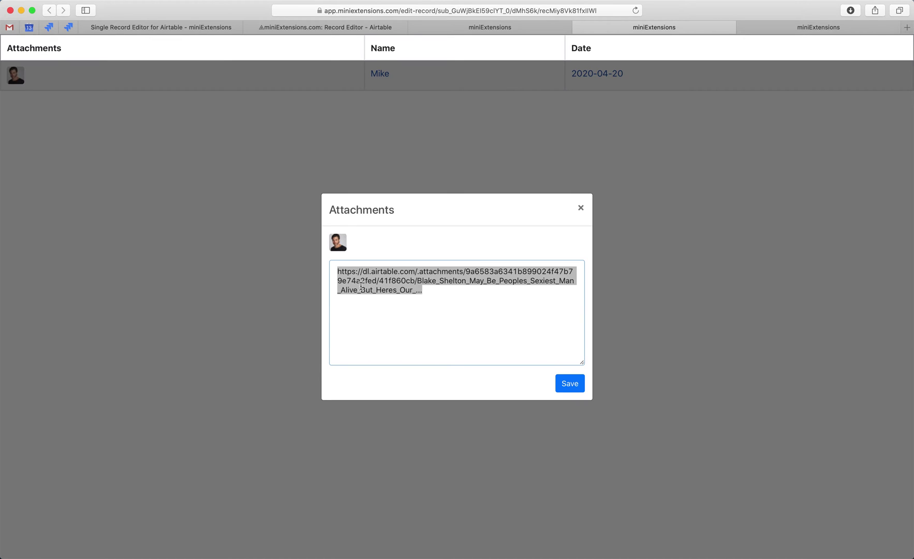
left_click(338, 242)
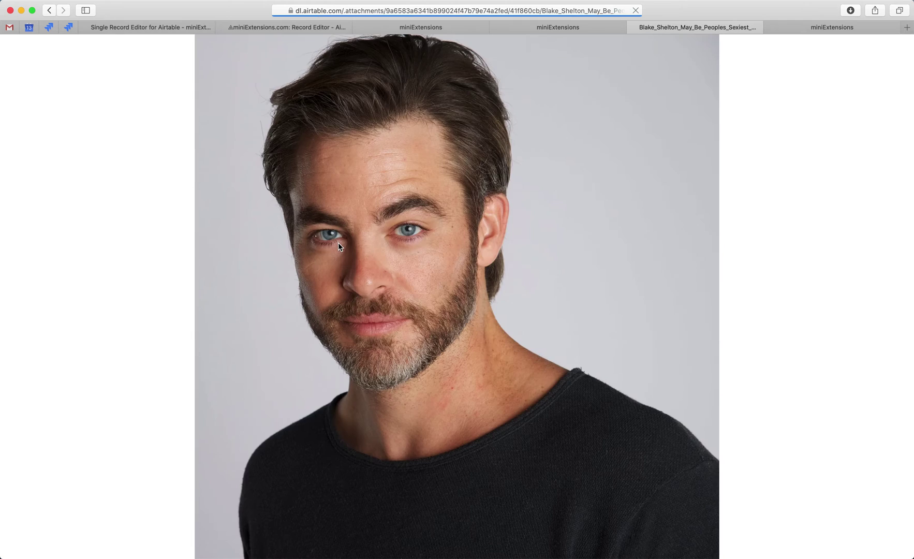
key("super+w")
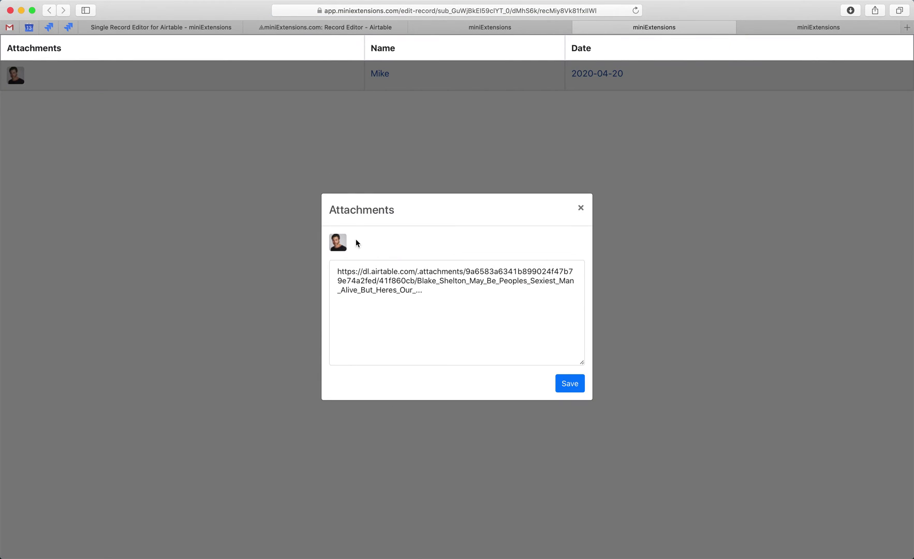
left_click_drag(414, 317, 261, 267)
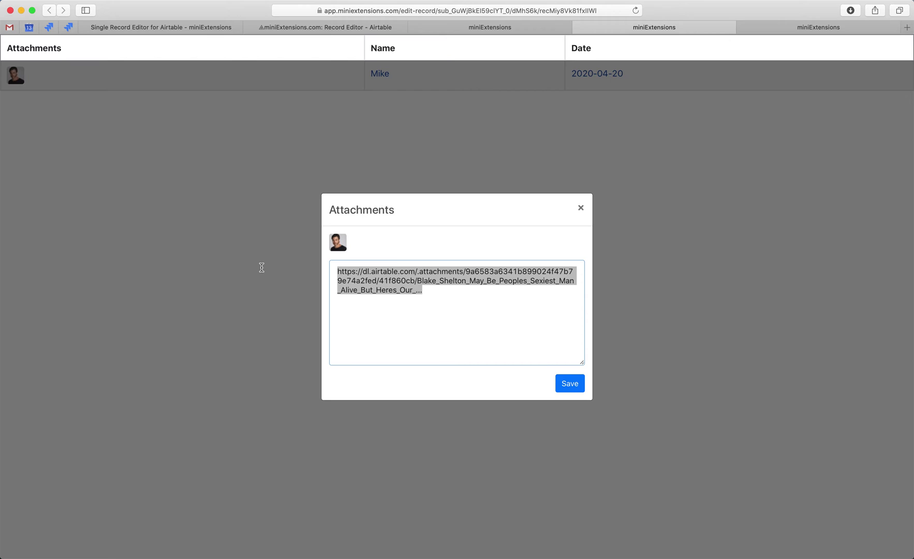
left_click(262, 270)
left_click_drag(341, 272, 464, 323)
key("super+c")
key("Right")
type(",")
key("super+v")
left_click(568, 386)
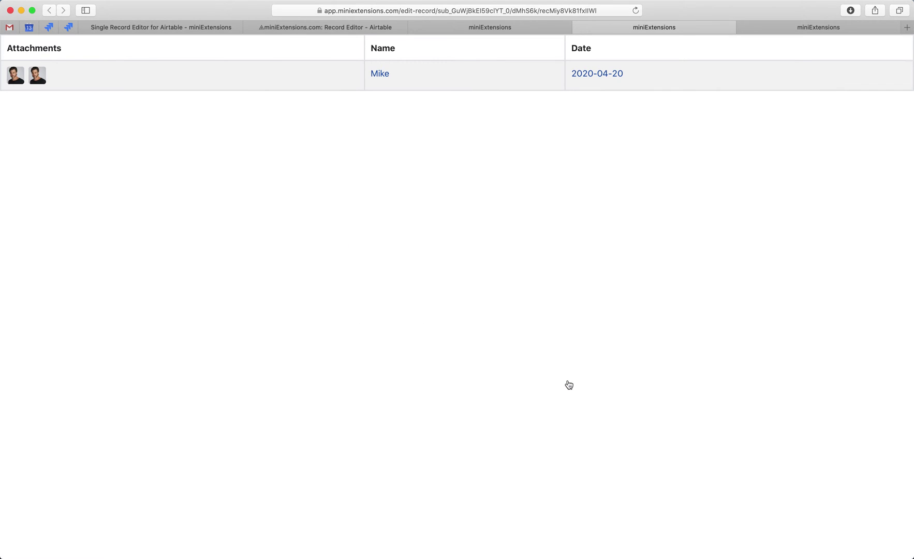
left_click(781, 30)
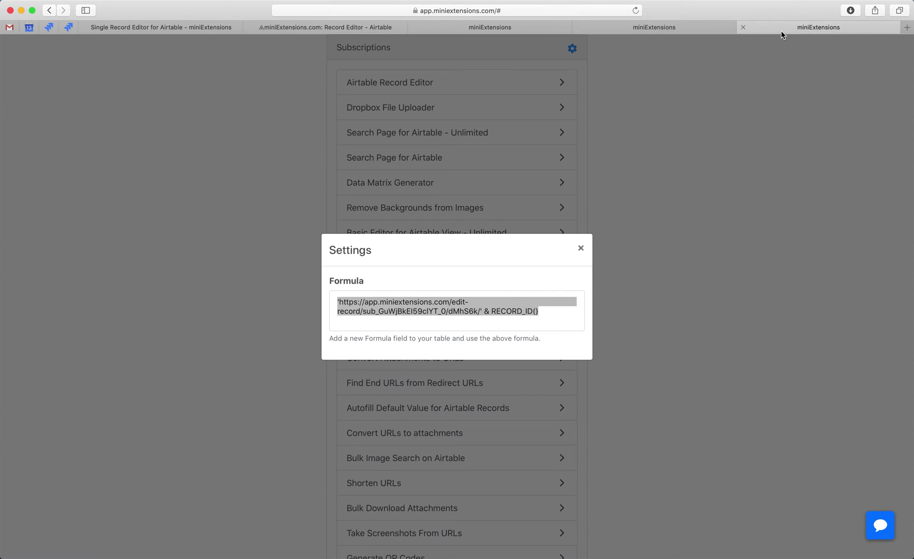
Step: Reload the table's fields into the editor and remove the Editor URL field from display
left_click(577, 136)
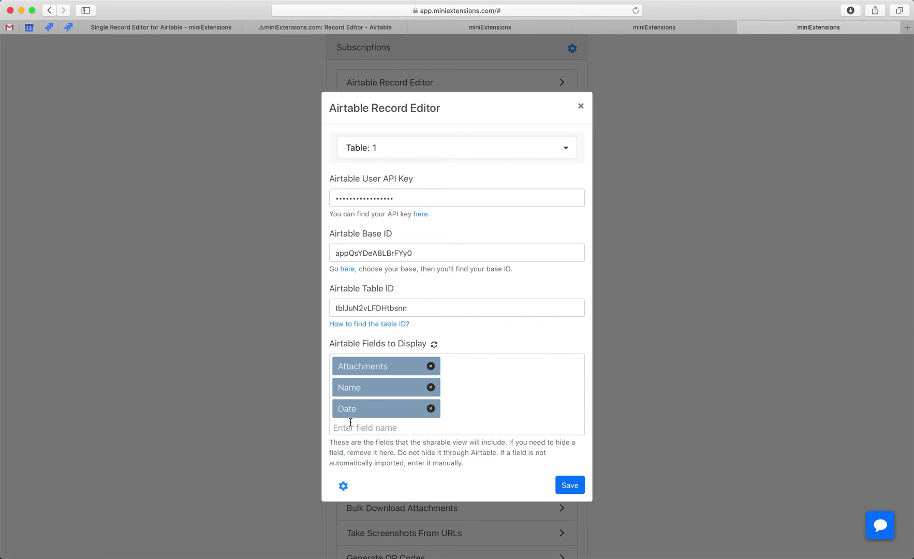
left_click(433, 345)
left_click(557, 302)
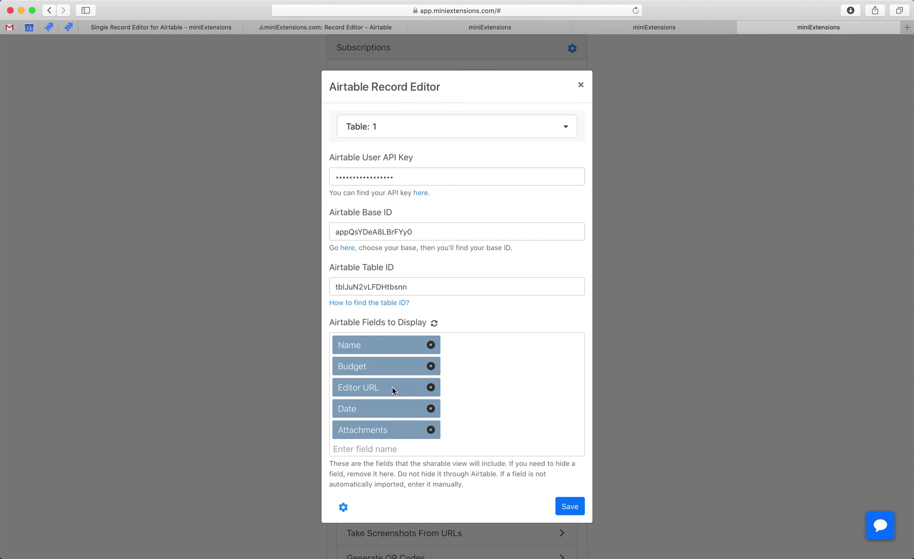
left_click(431, 387)
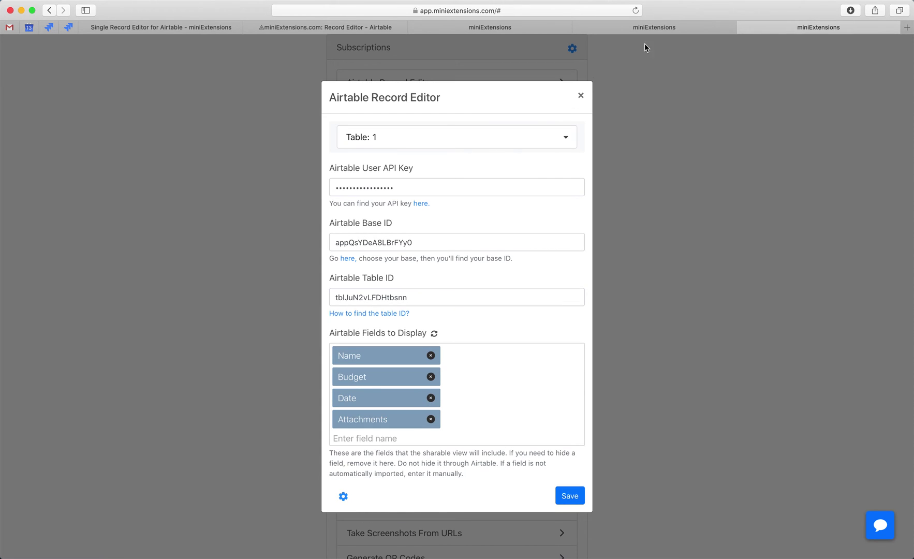
left_click(655, 27)
left_click(805, 27)
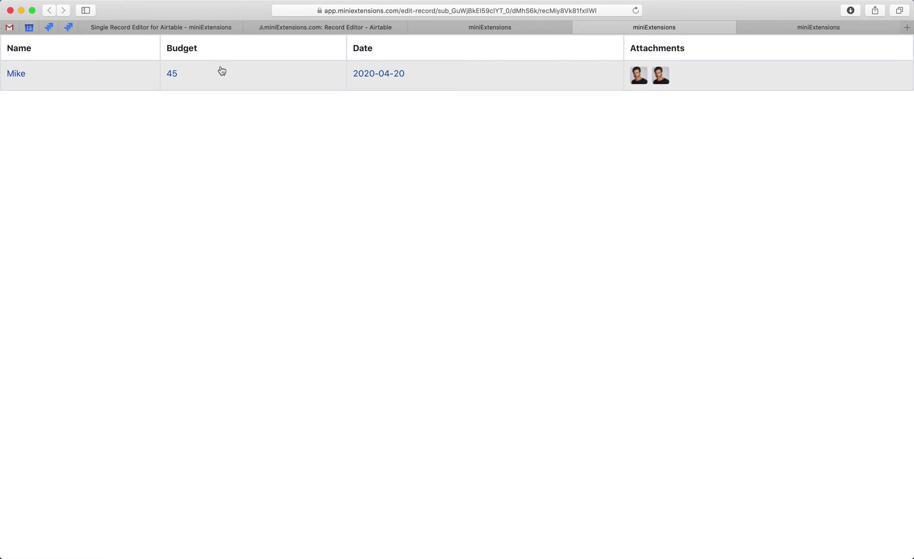
Step: Remove the Budget tag so the record page shows only Name, Date and Attachments
left_click(812, 26)
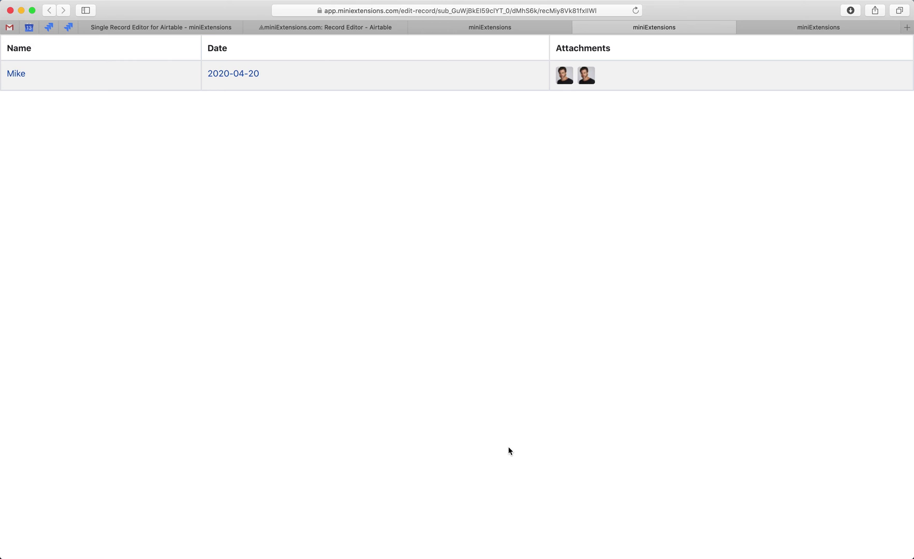
key("ctrl+Tab")
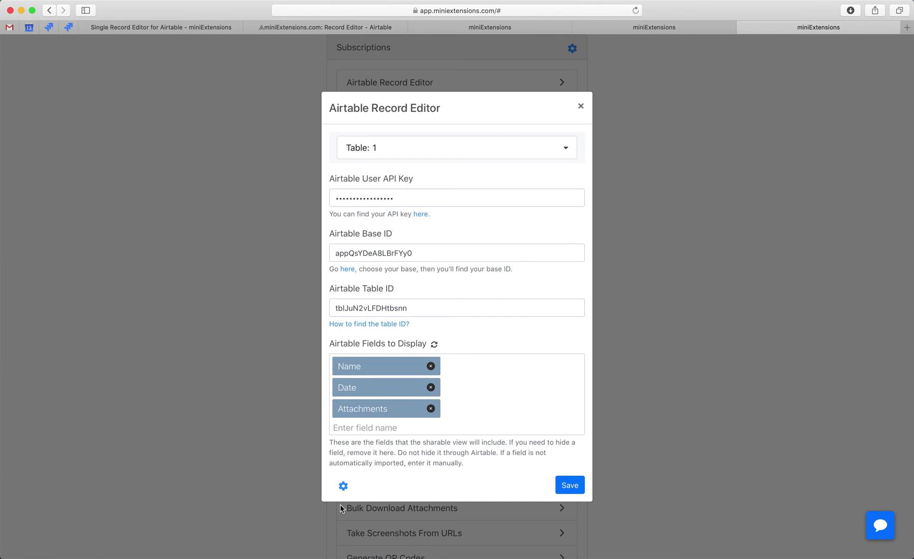
left_click(343, 485)
Step: Compare the editor's edit-record formula with the Airtable Editor URL field's formula
left_click_drag(539, 311, 278, 306)
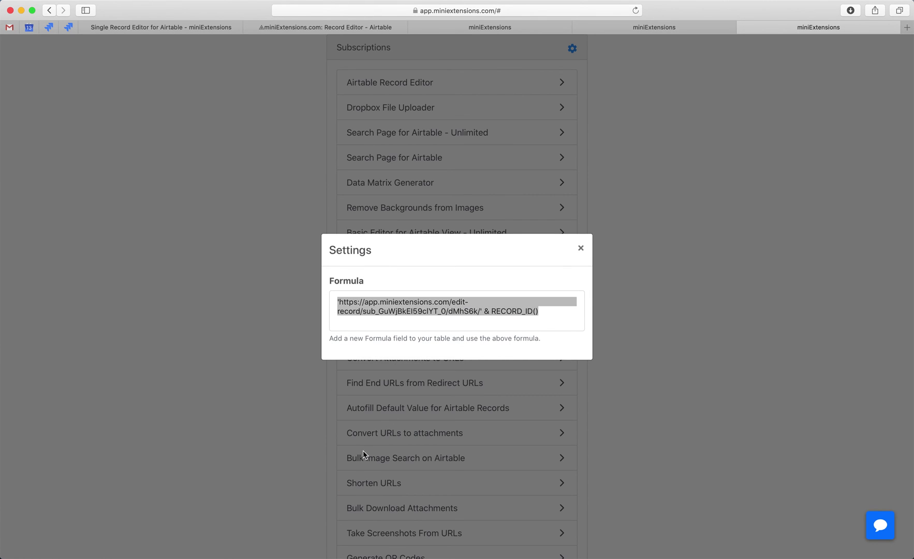
key("super+2")
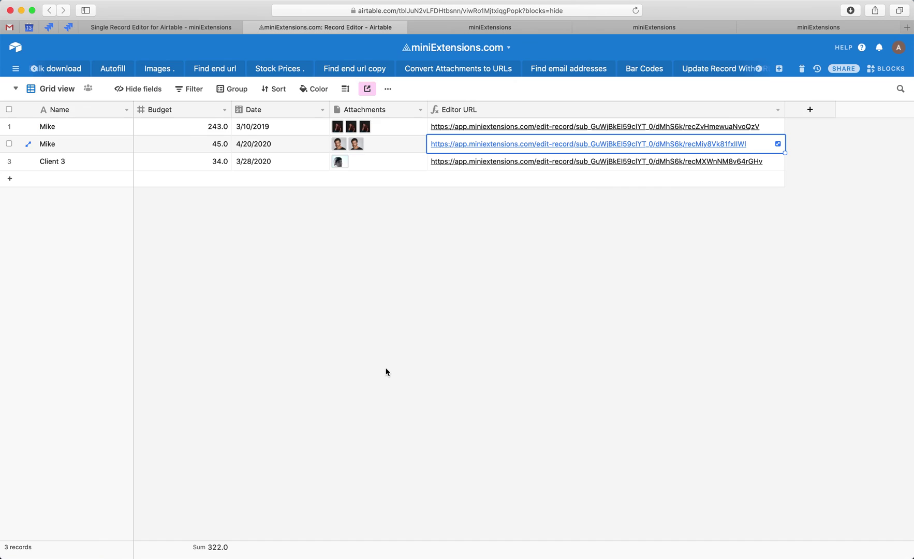
double_click(551, 108)
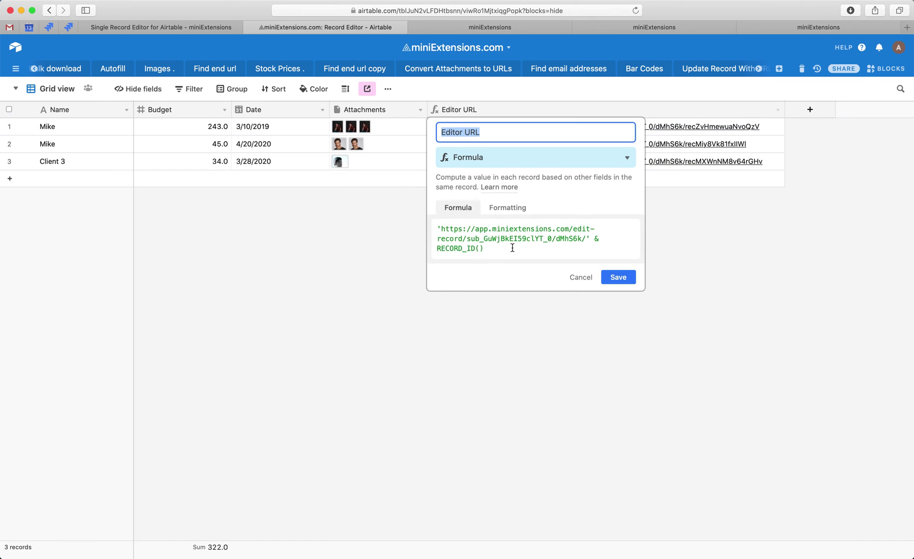
left_click(542, 327)
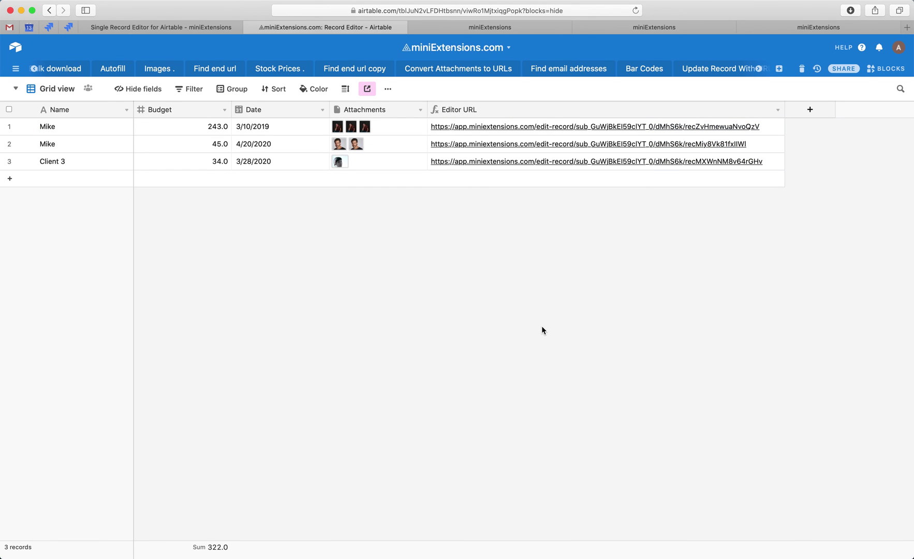
Step: Review the tables configured for the editor, then return to the Airtable table
key("super+5")
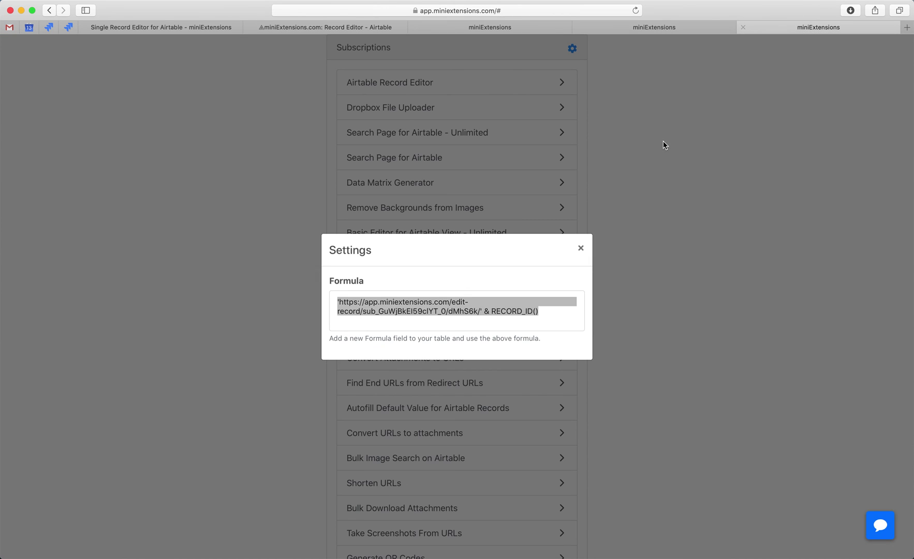
left_click(652, 176)
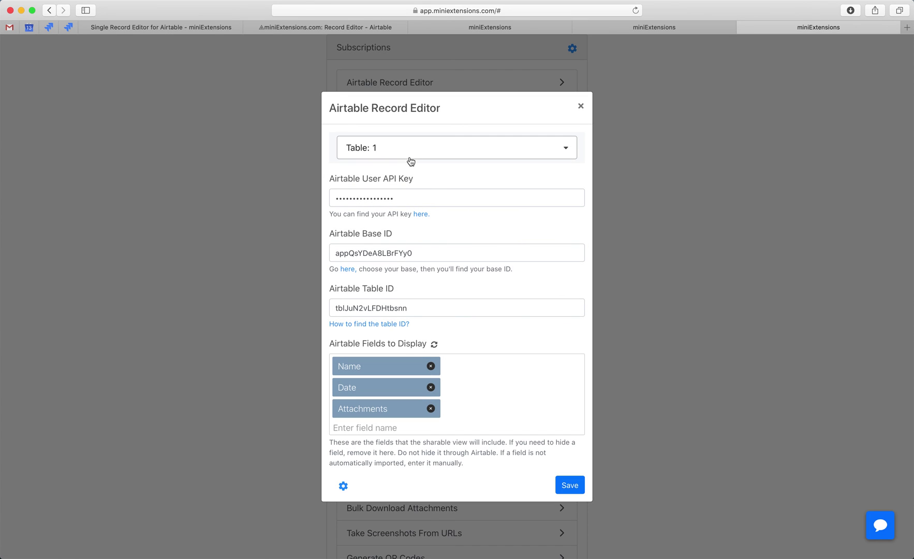
left_click(405, 154)
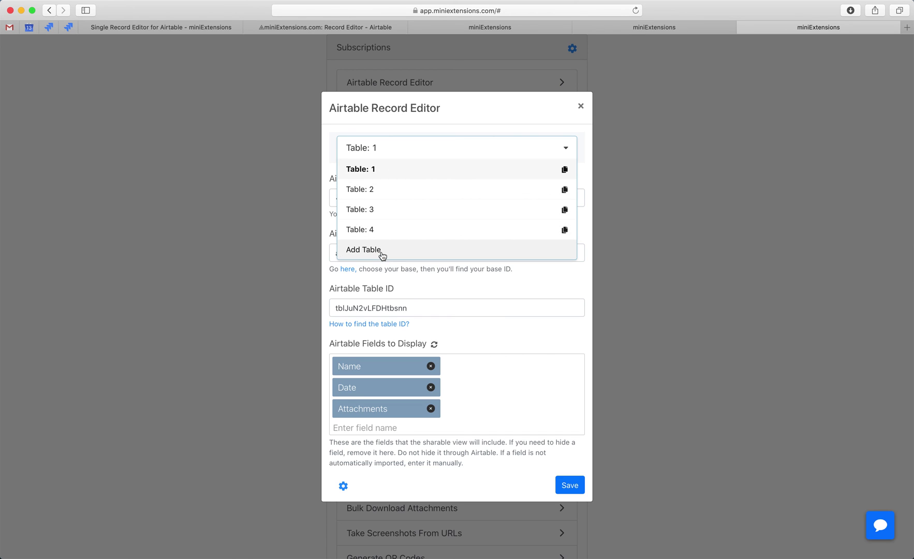
key("ctrl+shift+Tab")
key("ctrl+shift+Tab")
key("ctrl+shift+Tab")
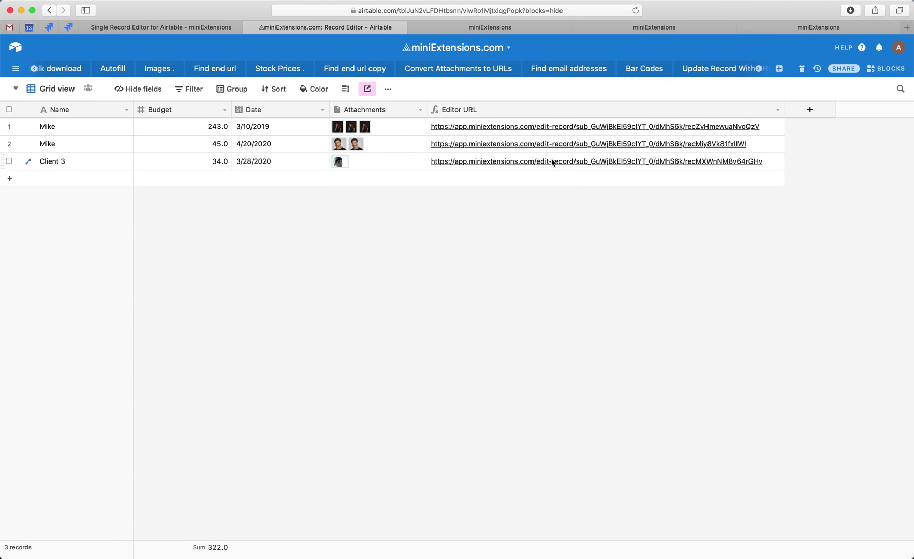